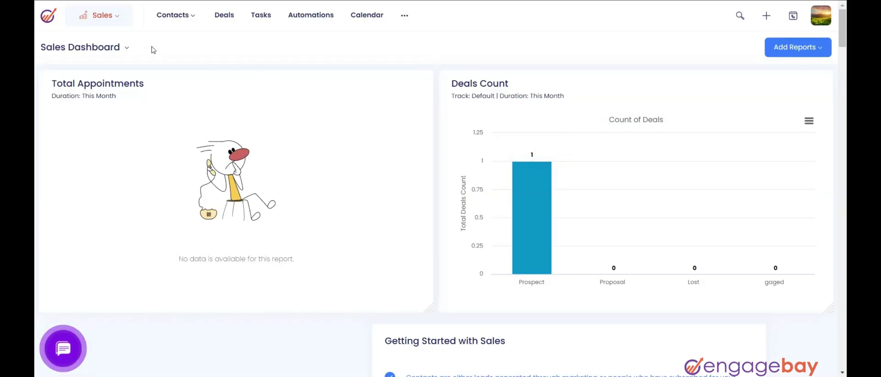
# - Open the Tasks section of the Sales module and start creating a new task
pyautogui.click(119, 24)
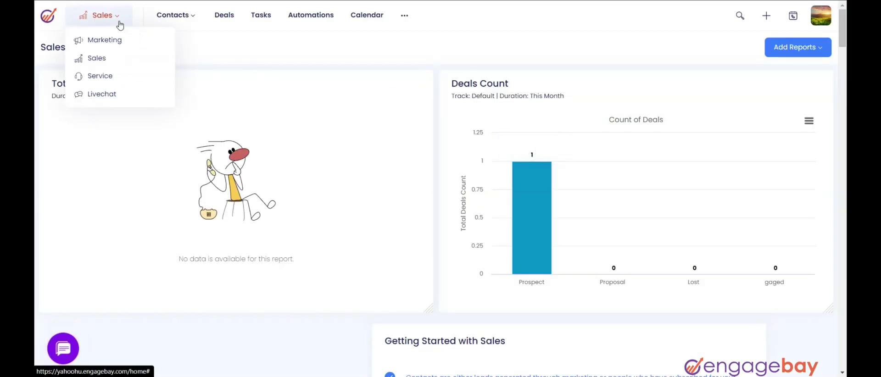
pyautogui.click(119, 24)
pyautogui.click(173, 15)
pyautogui.click(266, 18)
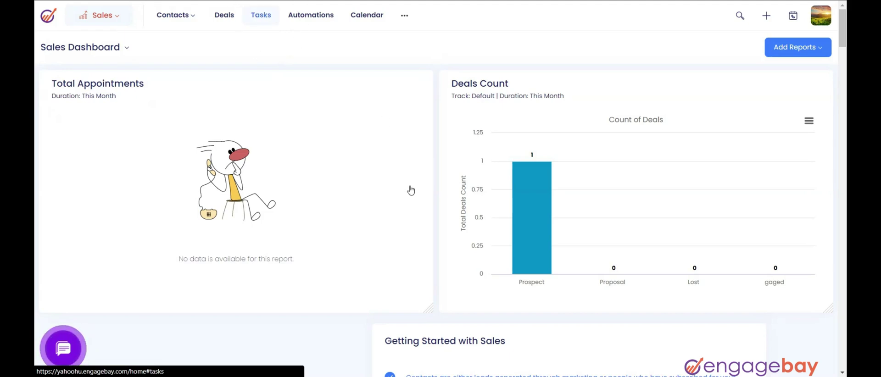
pyautogui.click(810, 51)
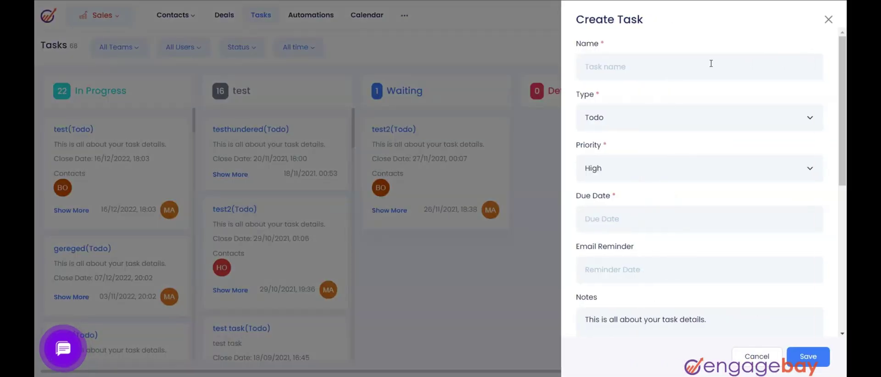
# - Name the new task "Test Task" and set its type to Call with High priority
pyautogui.click(648, 69)
pyautogui.write('Test Task')
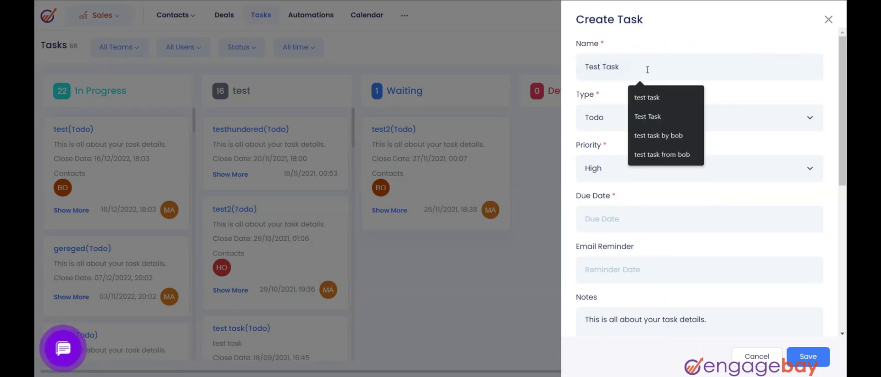
pyautogui.click(751, 90)
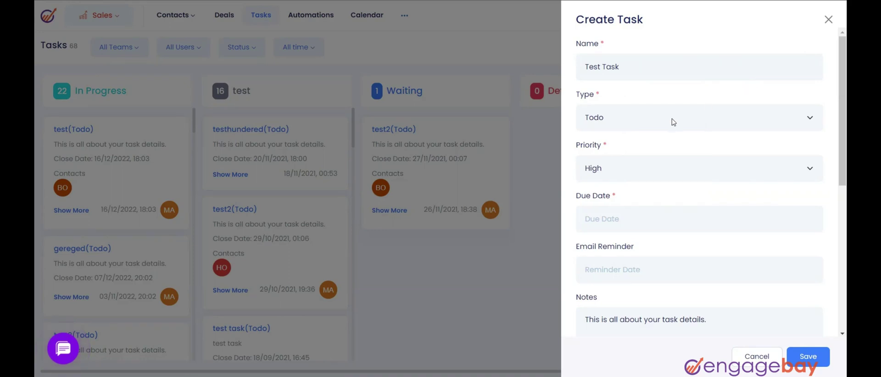
pyautogui.click(672, 125)
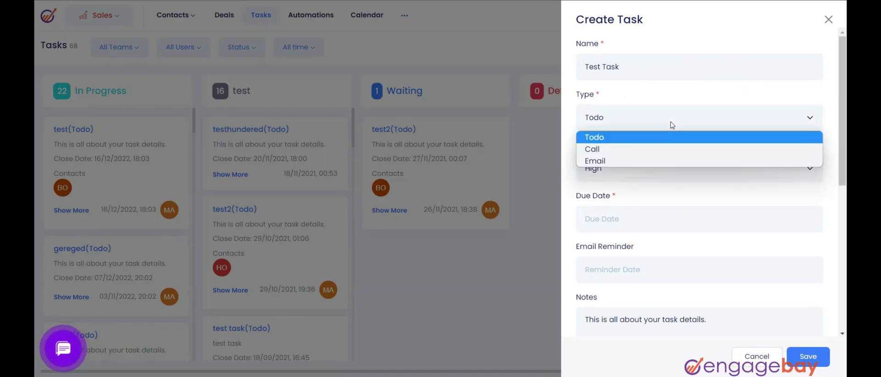
pyautogui.click(640, 148)
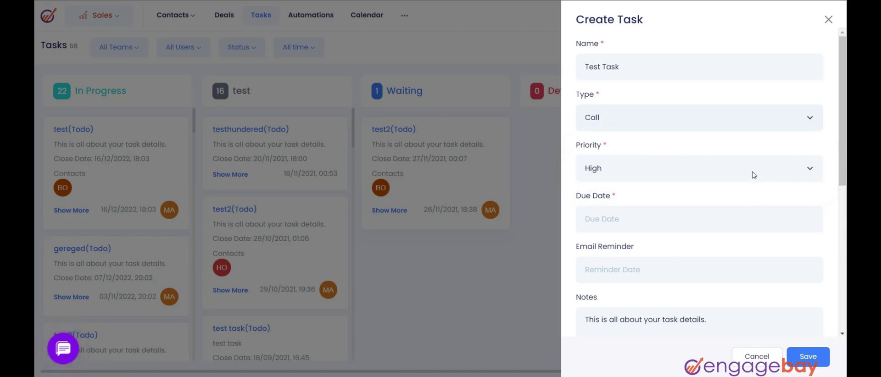
pyautogui.click(702, 179)
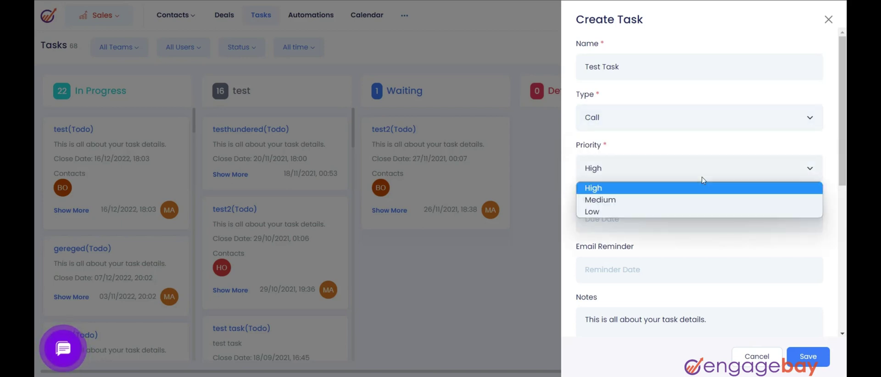
pyautogui.click(674, 188)
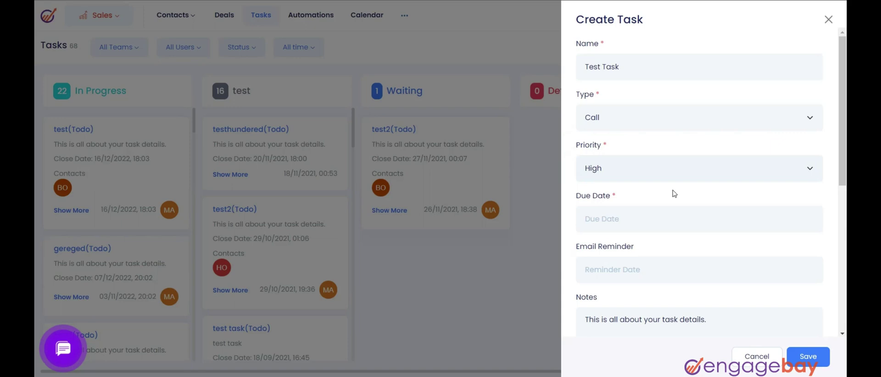
# - Set the task's due date to 19/01/2023 at 00:16
pyautogui.scroll(-3, 673, 184)
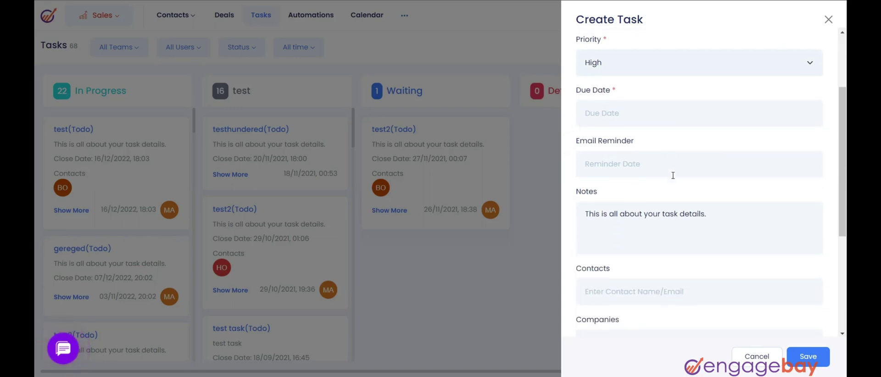
pyautogui.click(640, 113)
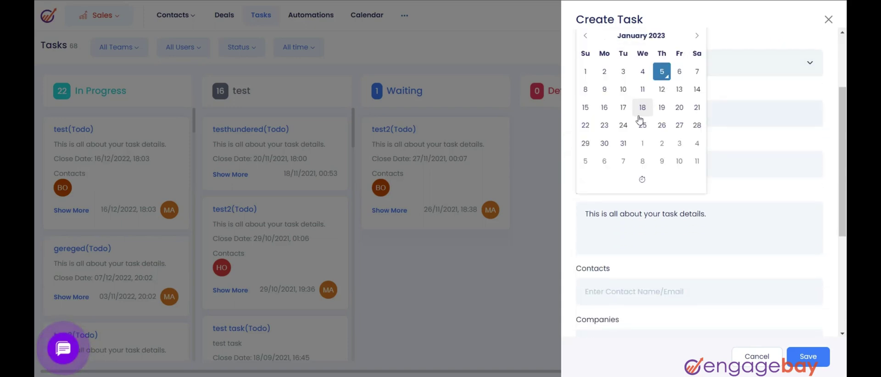
pyautogui.click(661, 110)
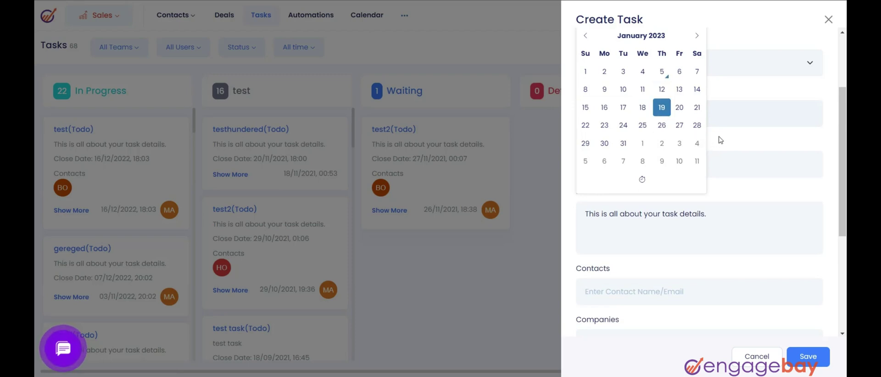
pyautogui.click(644, 180)
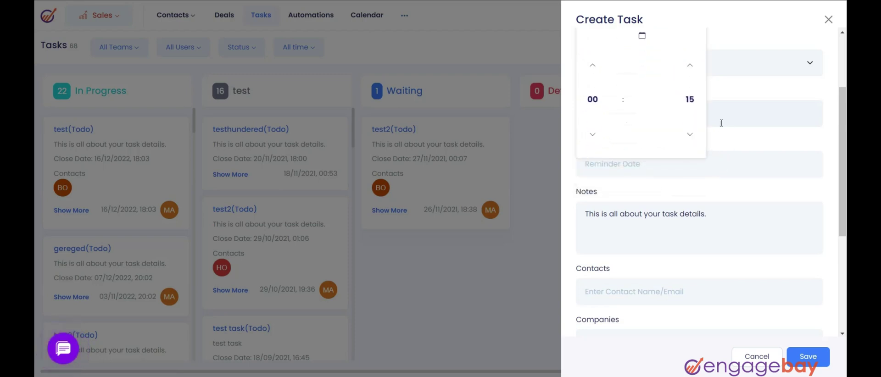
pyautogui.click(690, 65)
pyautogui.click(733, 138)
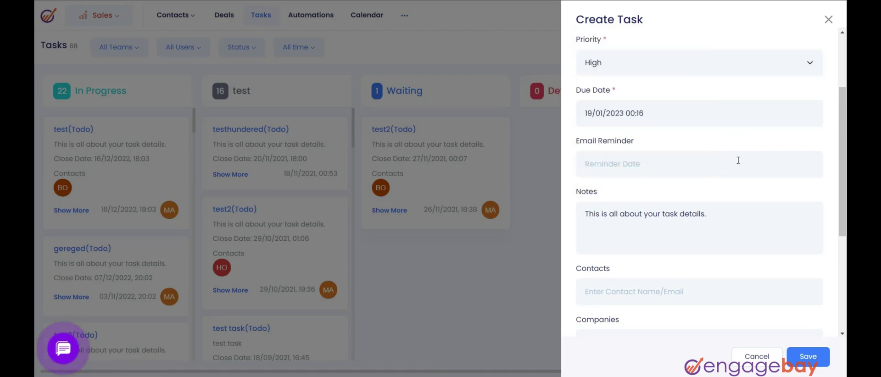
# - Set the task's status to Waiting, keep the default owner, and save the task
pyautogui.scroll(-5, 744, 205)
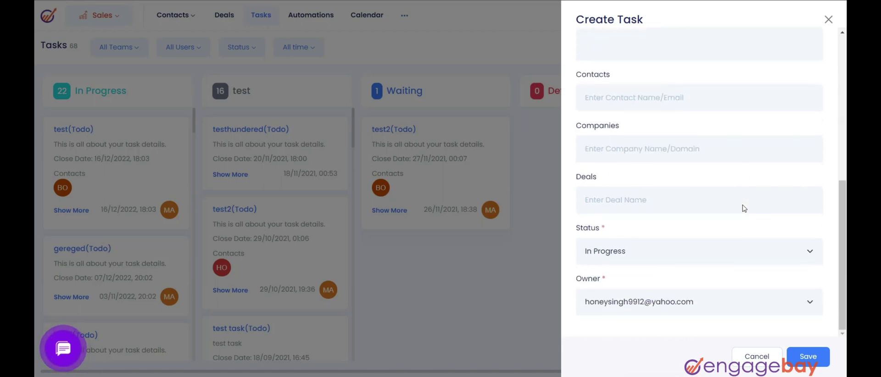
pyautogui.click(666, 257)
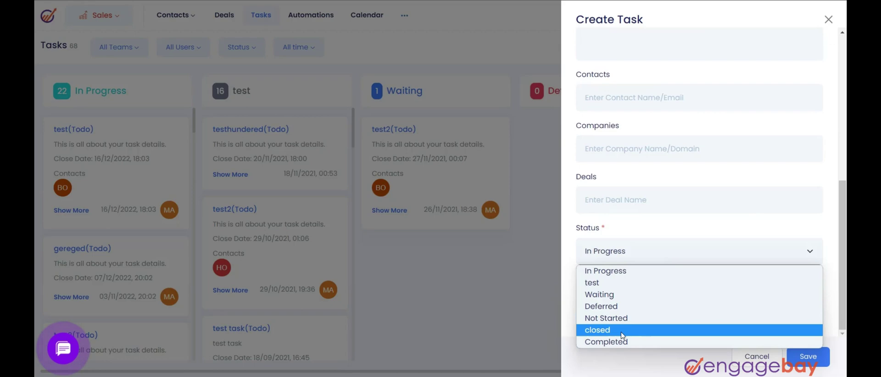
pyautogui.click(627, 298)
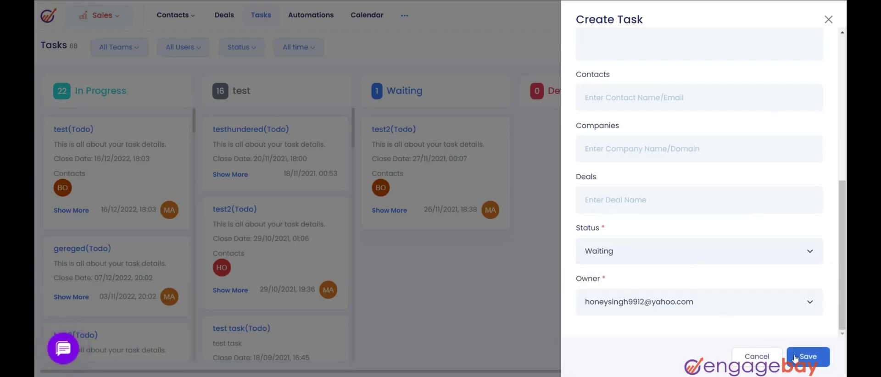
pyautogui.click(704, 311)
pyautogui.click(703, 310)
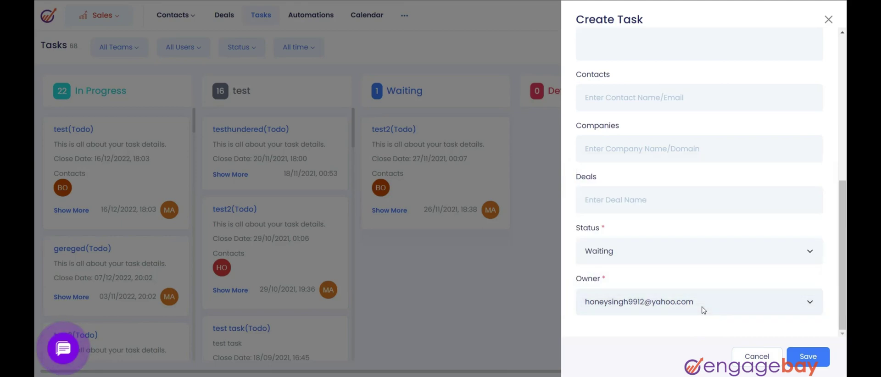
pyautogui.click(809, 358)
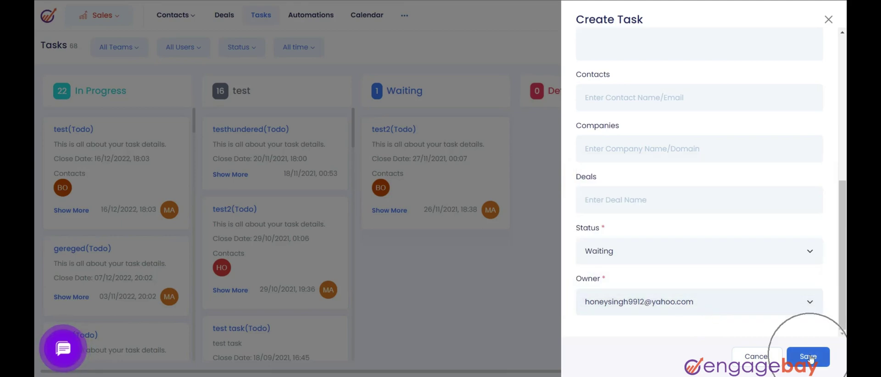
pyautogui.click(810, 357)
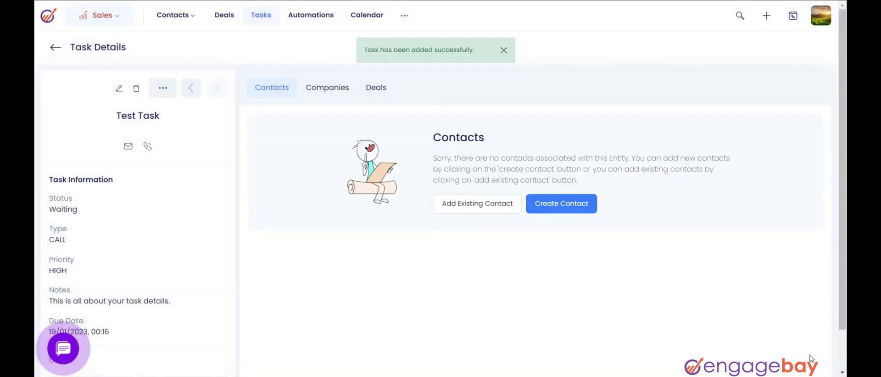
# - Leave the task details for the tasks overview and show the tasks as a list
pyautogui.click(183, 159)
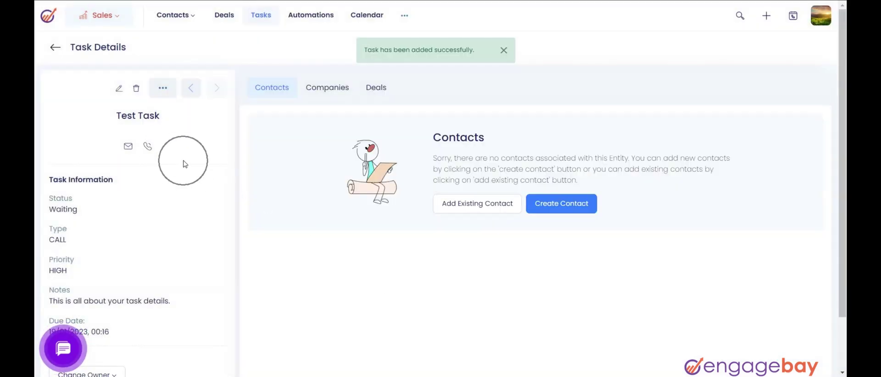
pyautogui.click(54, 50)
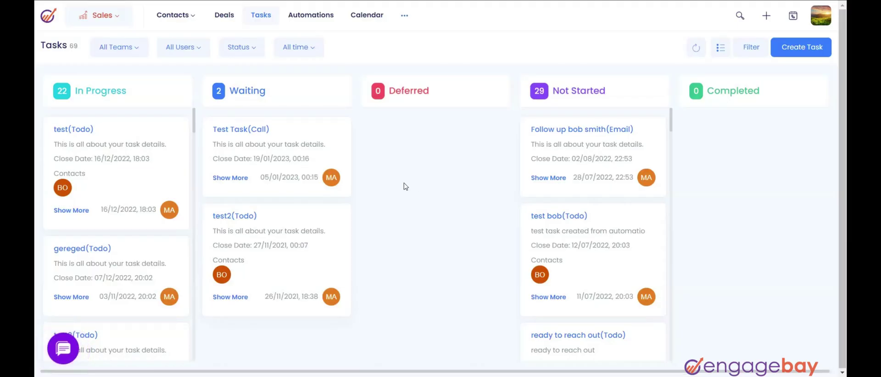
pyautogui.click(723, 55)
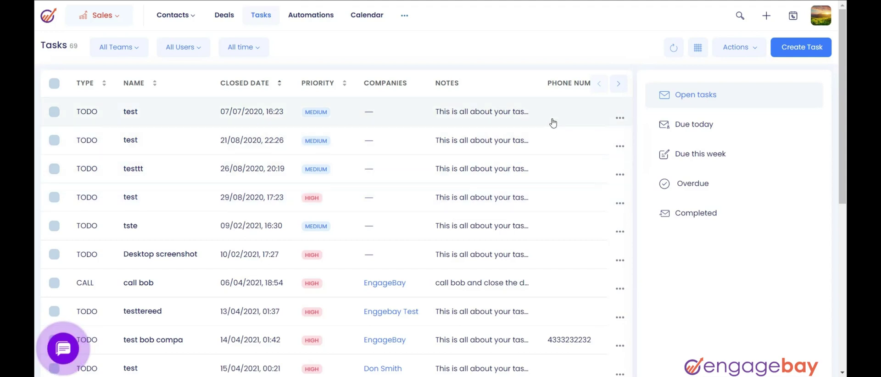
# - Examine the Open tasks, Due today, Due this week, Overdue and Completed categories beside the task list
pyautogui.click(684, 98)
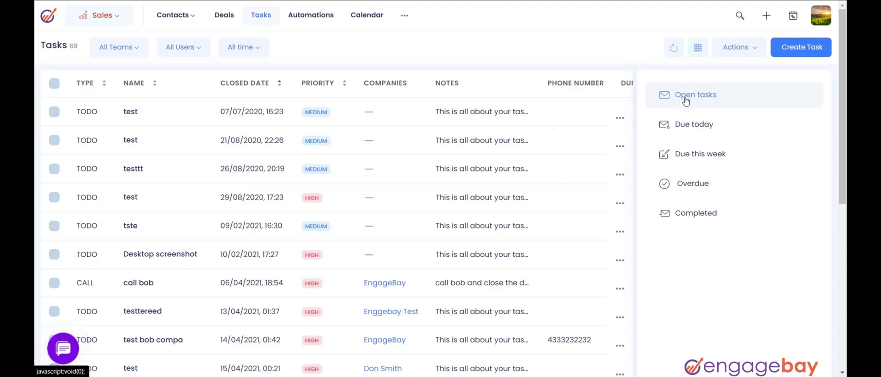
pyautogui.click(687, 123)
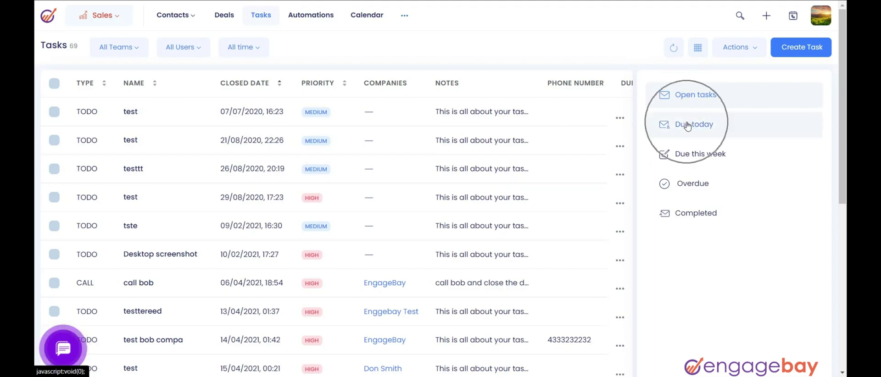
pyautogui.click(684, 153)
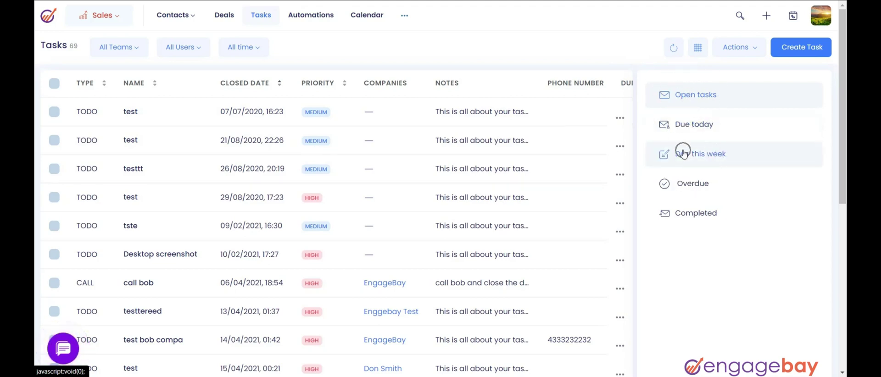
pyautogui.click(684, 184)
pyautogui.click(690, 222)
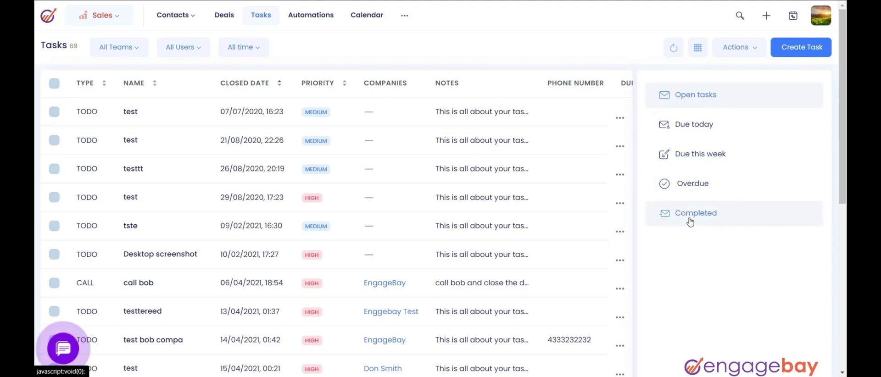
# - Examine the team, user and time period filter options of the task list
pyautogui.click(139, 53)
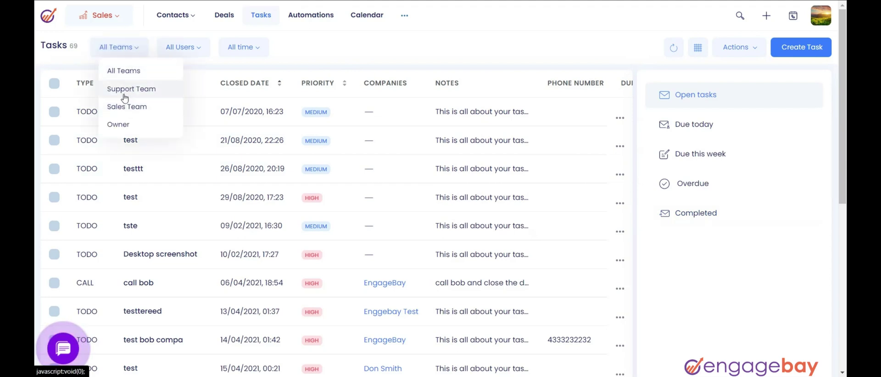
pyautogui.click(193, 53)
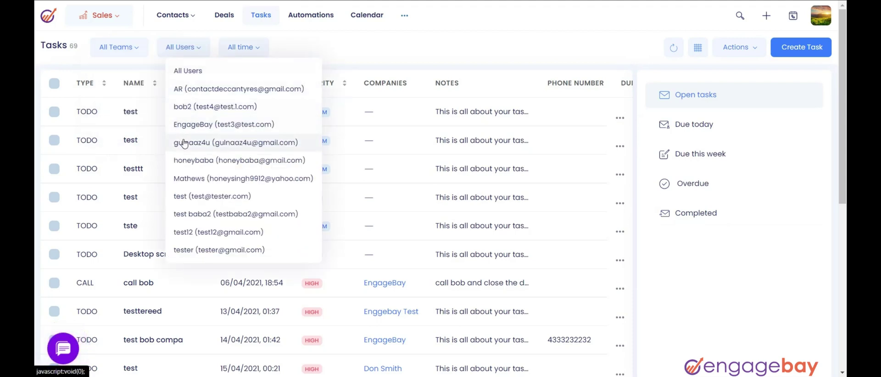
pyautogui.click(255, 49)
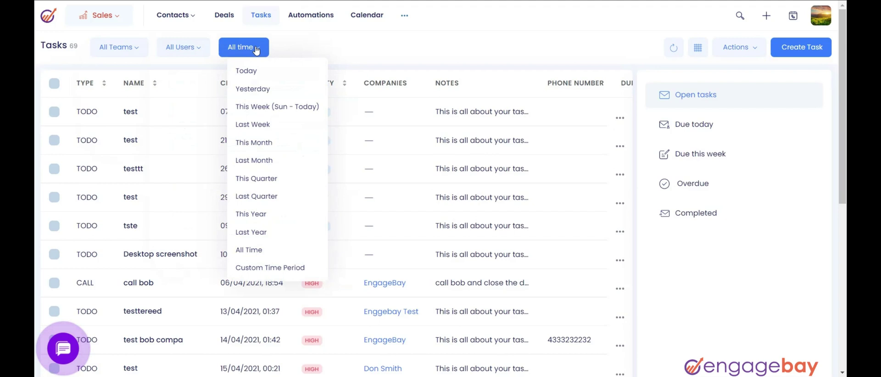
pyautogui.click(300, 54)
# - Select all tasks on the current list page and look at the available bulk actions
pyautogui.click(54, 84)
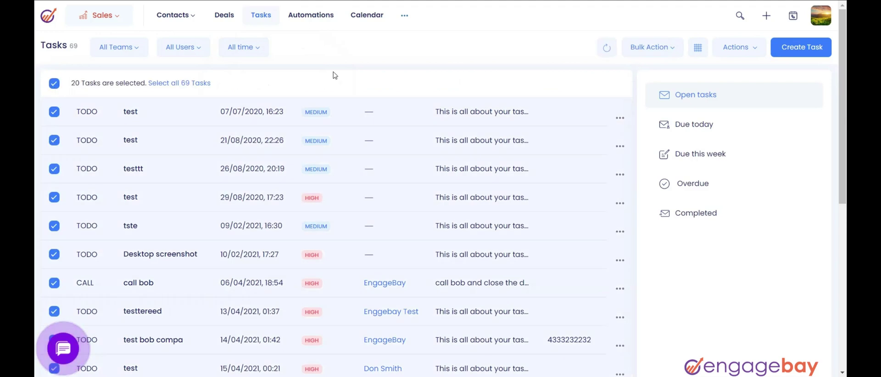
pyautogui.click(641, 49)
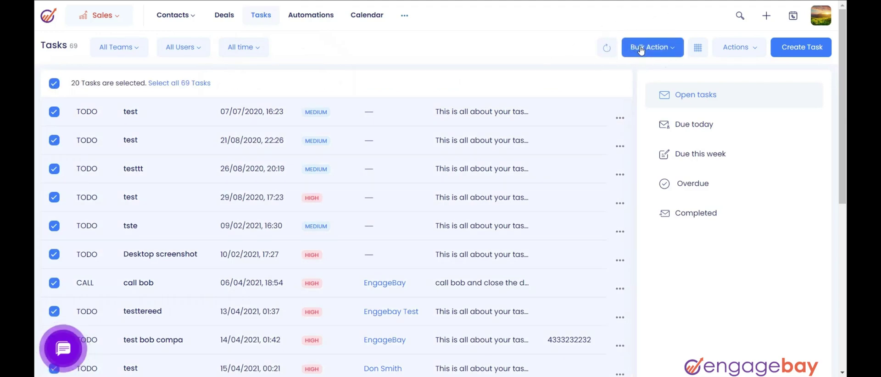
# - Show the tasks as a board and examine the team, user, grouping and time period filter options
pyautogui.click(698, 48)
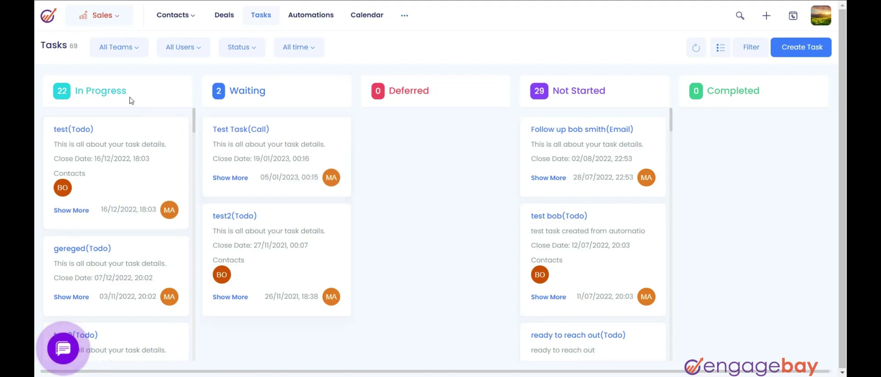
pyautogui.click(130, 49)
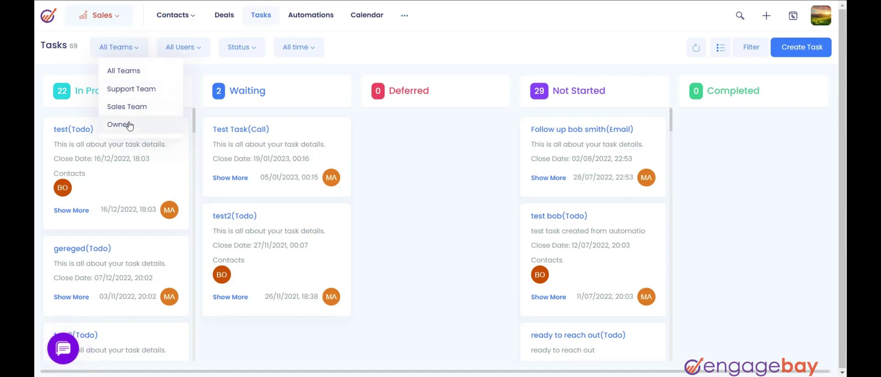
pyautogui.click(172, 55)
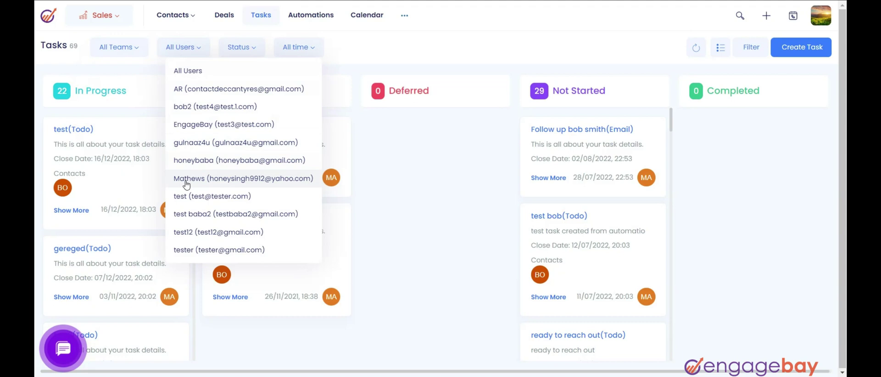
pyautogui.click(247, 49)
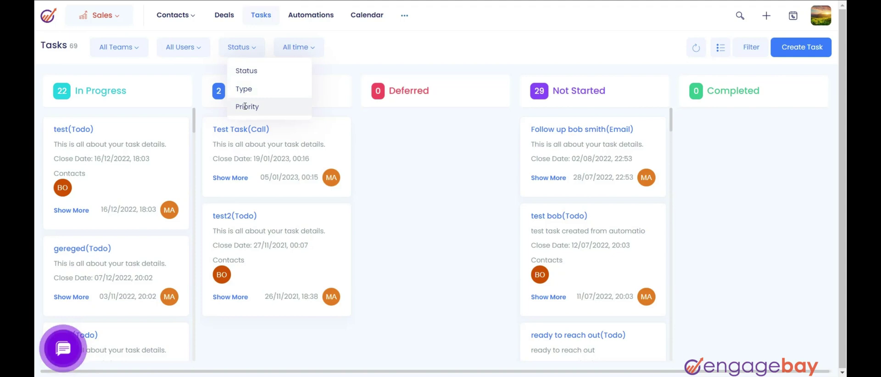
pyautogui.click(306, 49)
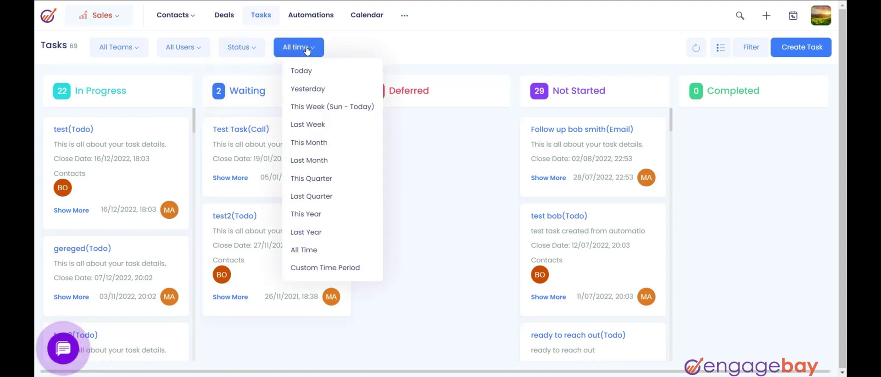
pyautogui.click(325, 75)
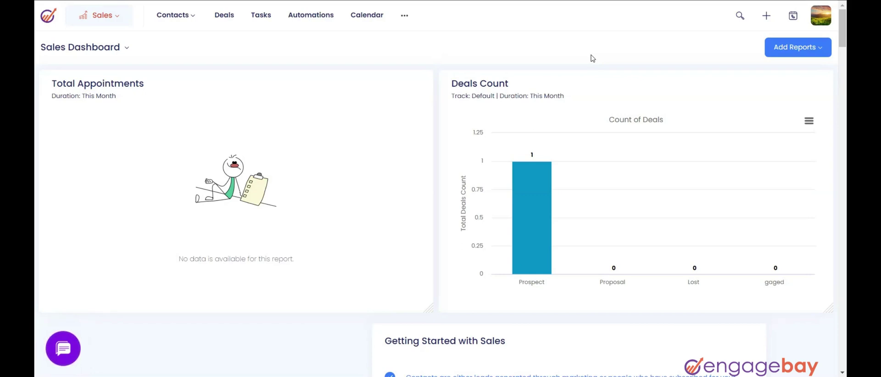
# - Open the Task Manager in the account settings to show the task type settings
pyautogui.click(820, 18)
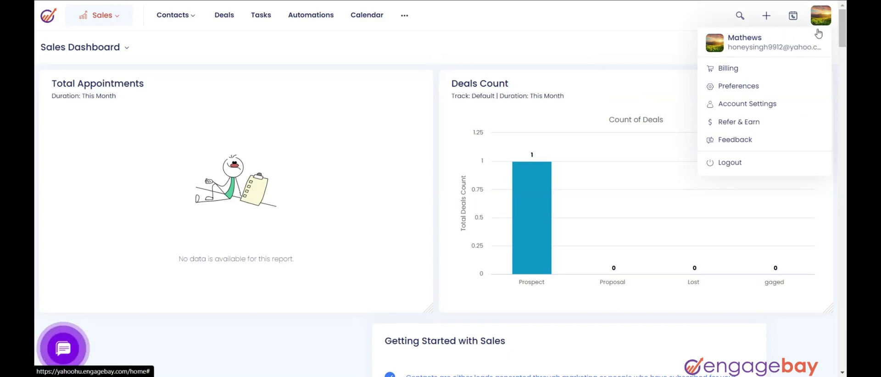
pyautogui.click(751, 105)
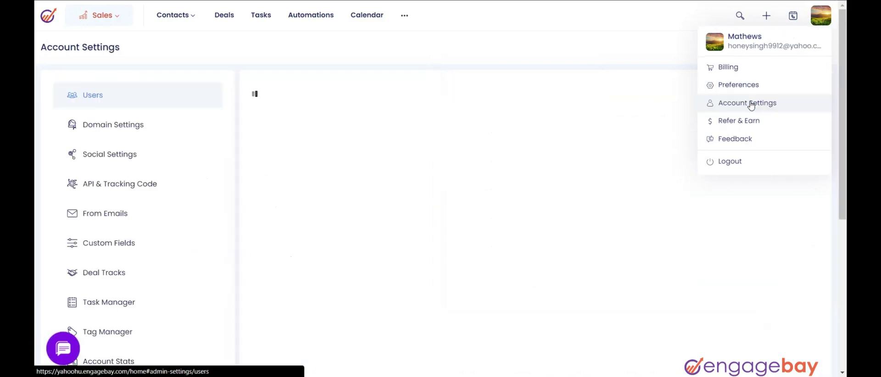
pyautogui.scroll(-3, 444, 176)
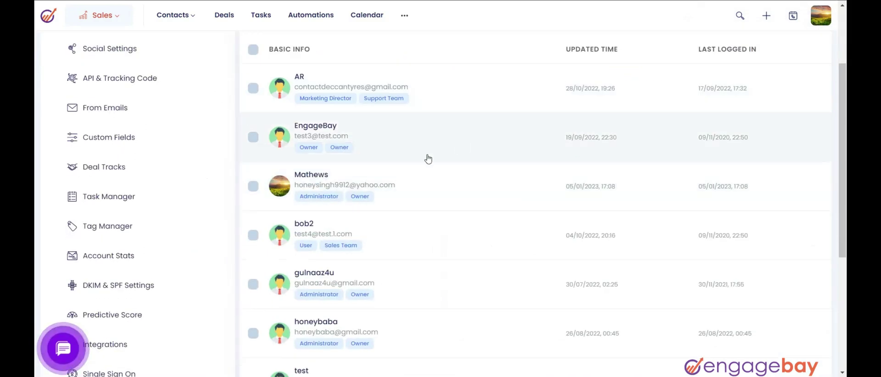
pyautogui.click(124, 202)
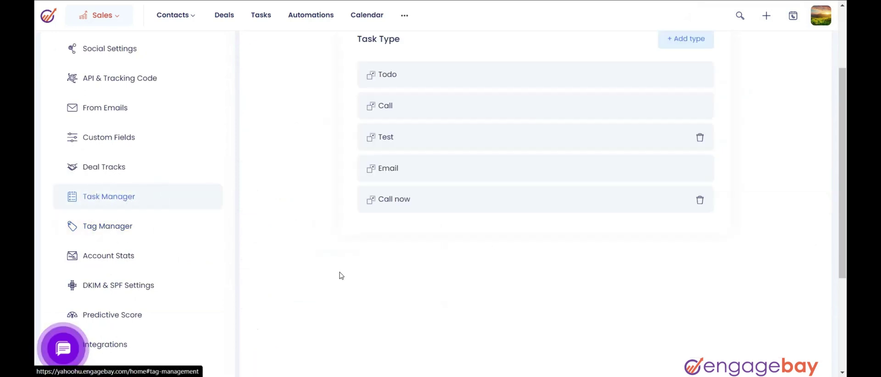
pyautogui.scroll(3, 341, 275)
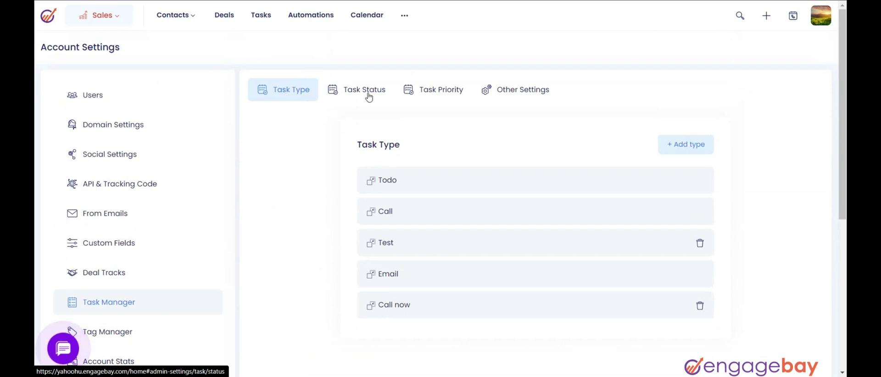
pyautogui.click(433, 94)
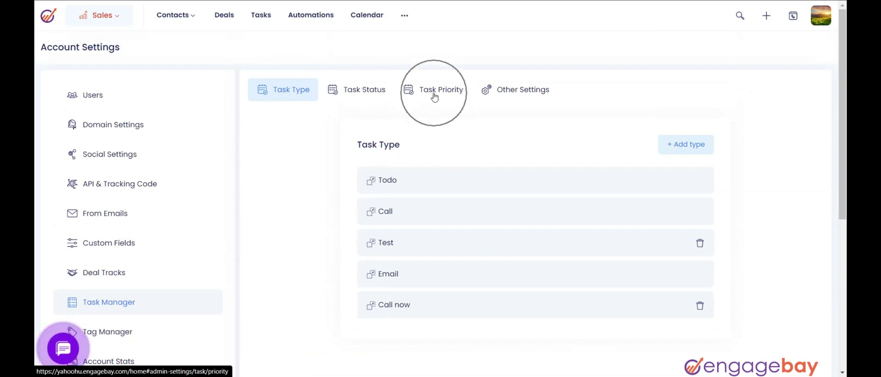
pyautogui.click(526, 95)
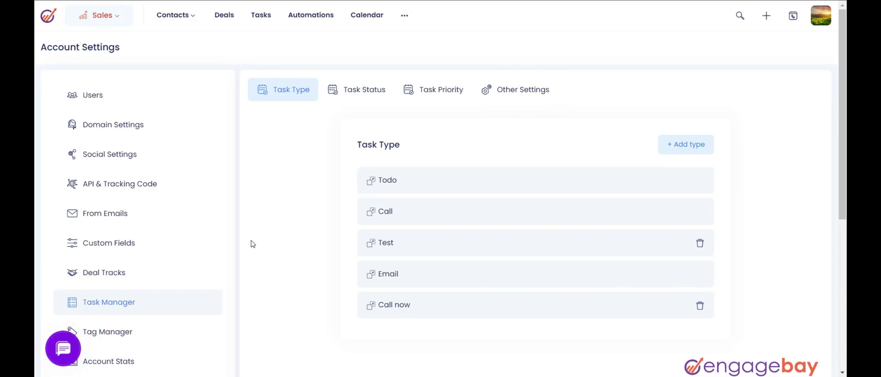
# - Open the entry for adding a task type and move the Call type to just below Email
pyautogui.scroll(-1, 251, 244)
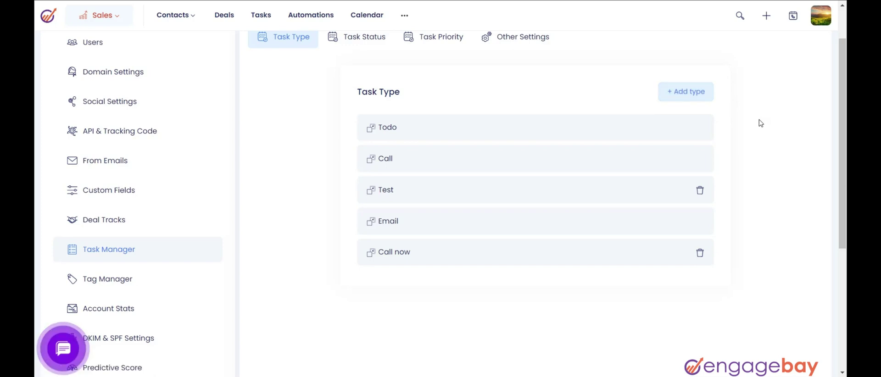
pyautogui.click(691, 96)
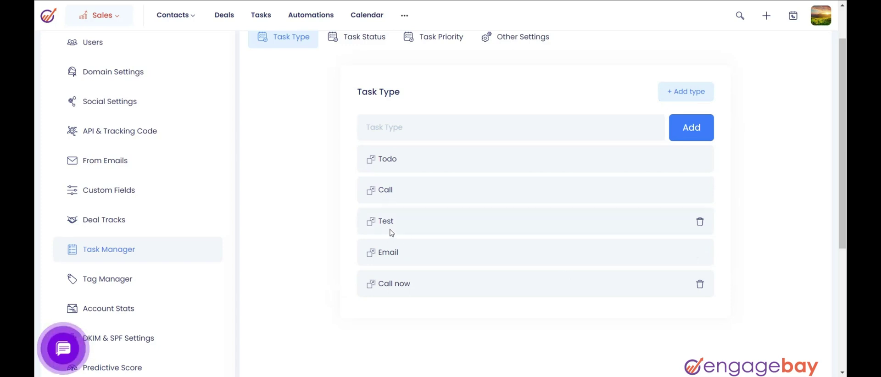
pyautogui.moveTo(391, 232); pyautogui.dragTo(402, 207)
pyautogui.moveTo(392, 265); pyautogui.dragTo(404, 230)
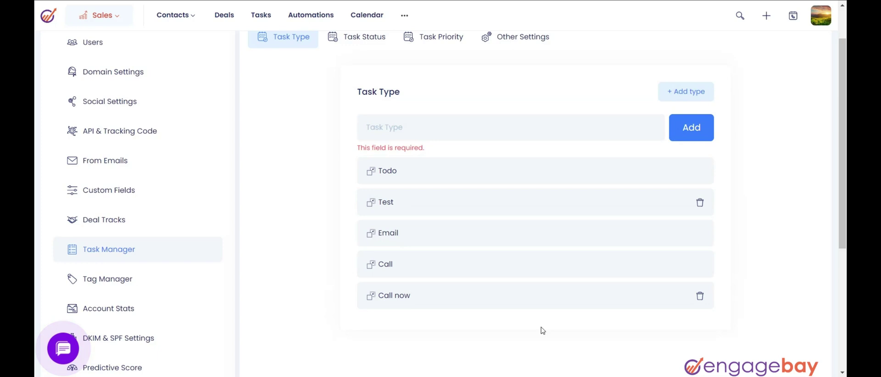
pyautogui.click(686, 242)
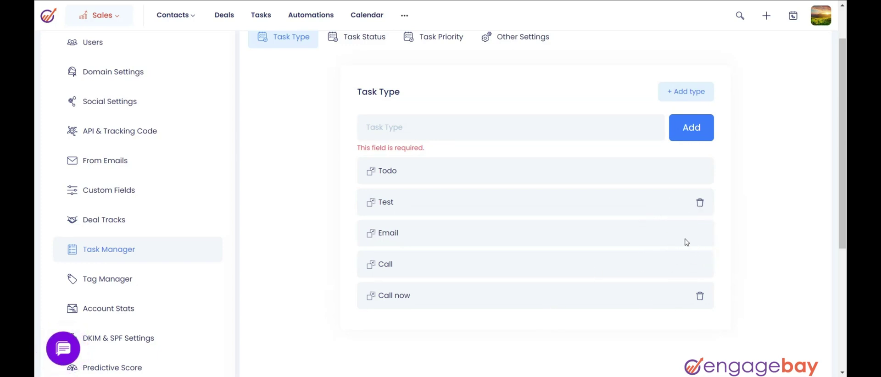
pyautogui.click(701, 205)
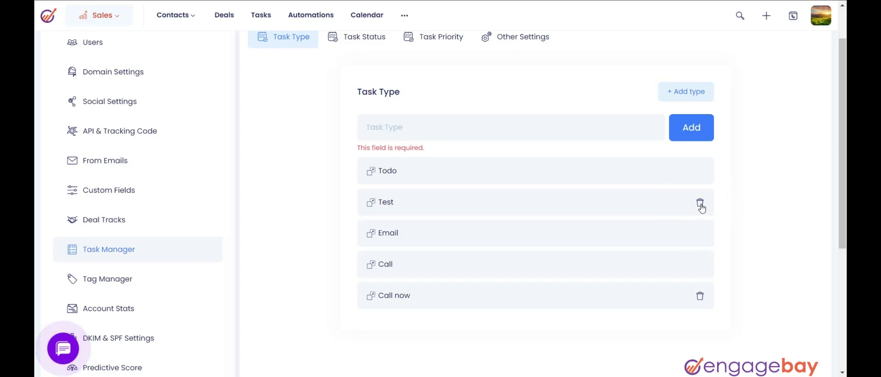
pyautogui.click(701, 205)
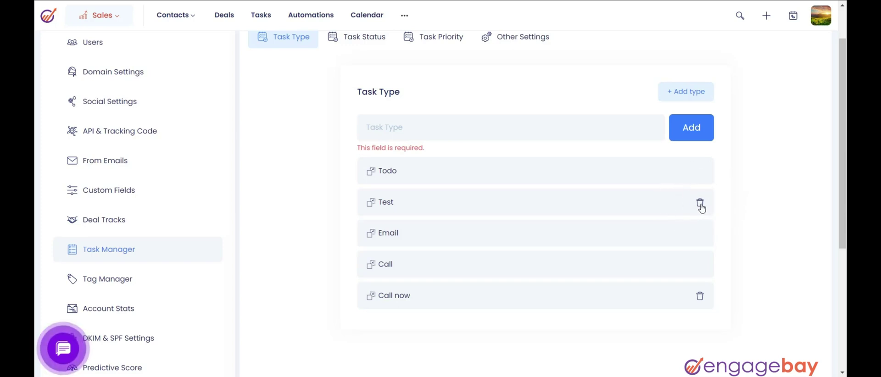
# - Add a new task status named "St" in the Task Manager's status settings
pyautogui.scroll(1, 753, 228)
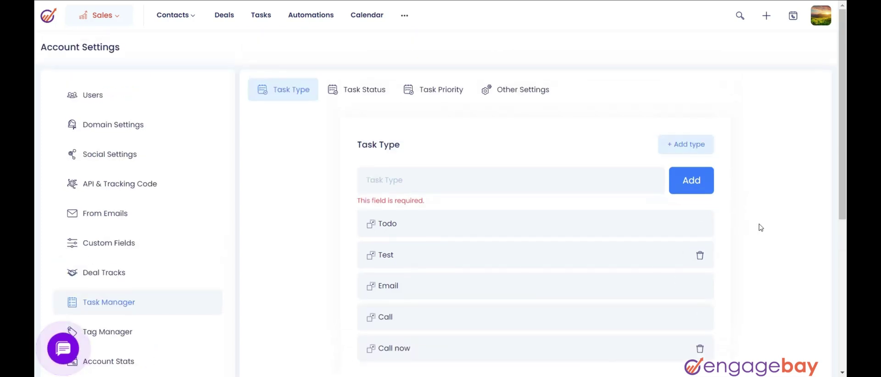
pyautogui.click(369, 91)
pyautogui.scroll(-1, 459, 239)
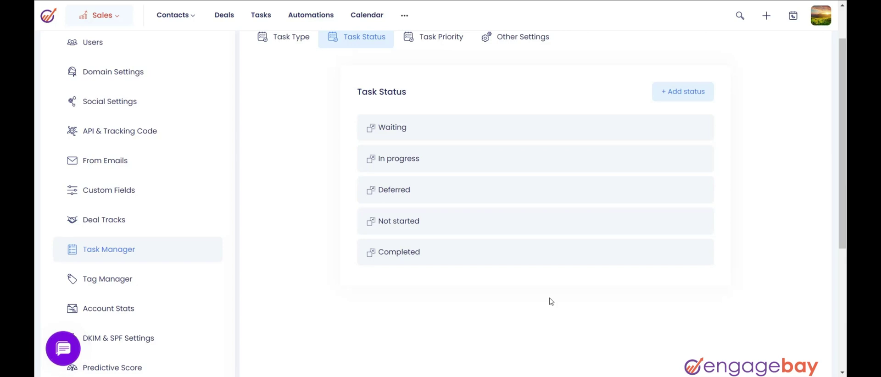
pyautogui.click(687, 94)
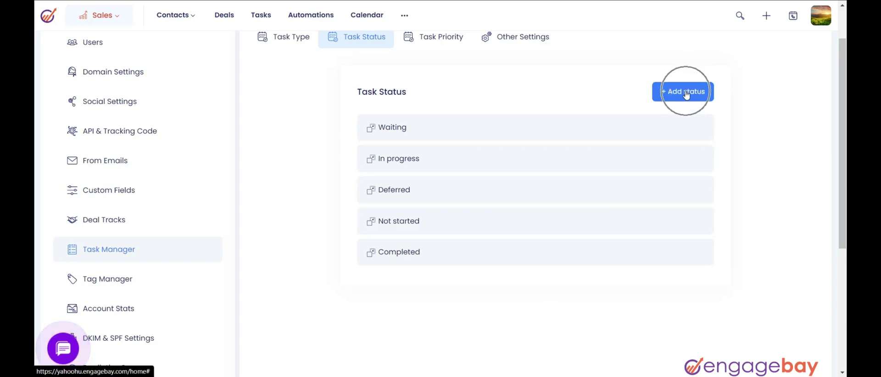
pyautogui.click(687, 94)
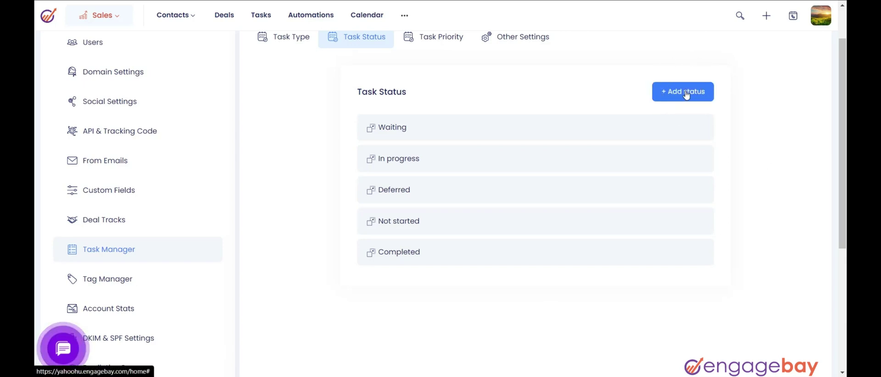
pyautogui.click(687, 94)
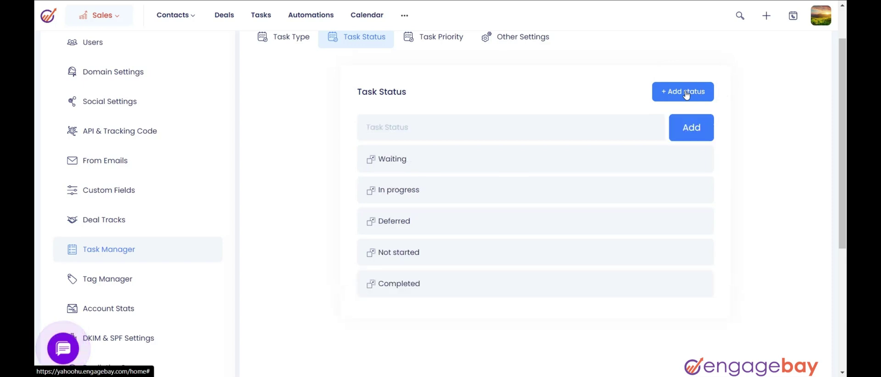
pyautogui.click(553, 124)
pyautogui.write('st')
pyautogui.click(686, 129)
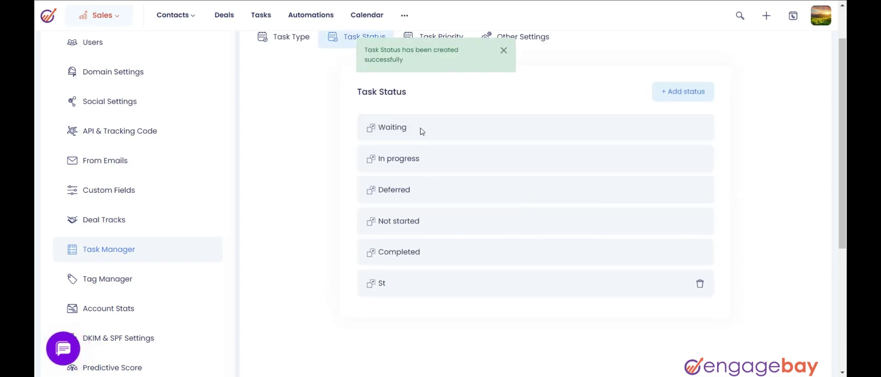
# - Move the Deferred status below Not started in the task status list
pyautogui.moveTo(409, 191); pyautogui.dragTo(482, 251)
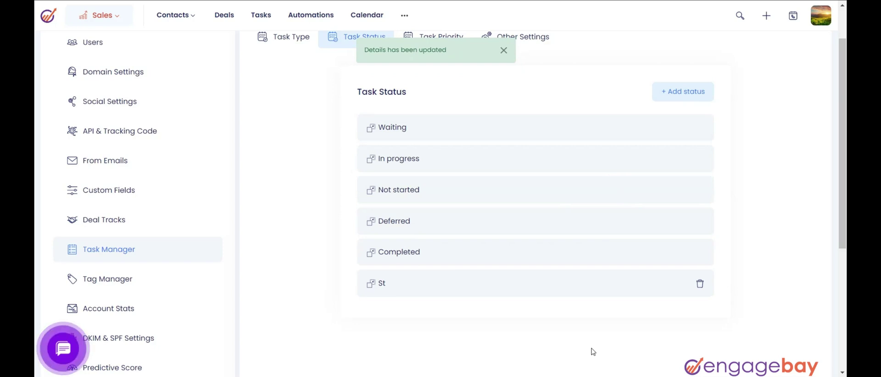
pyautogui.click(700, 286)
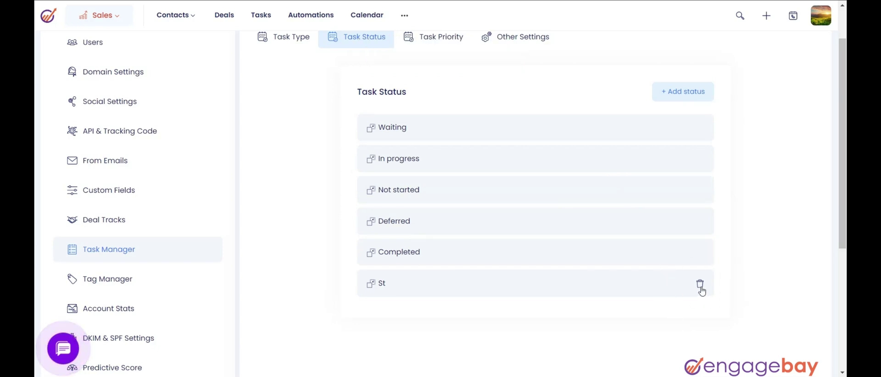
pyautogui.click(700, 287)
pyautogui.scroll(2, 596, 324)
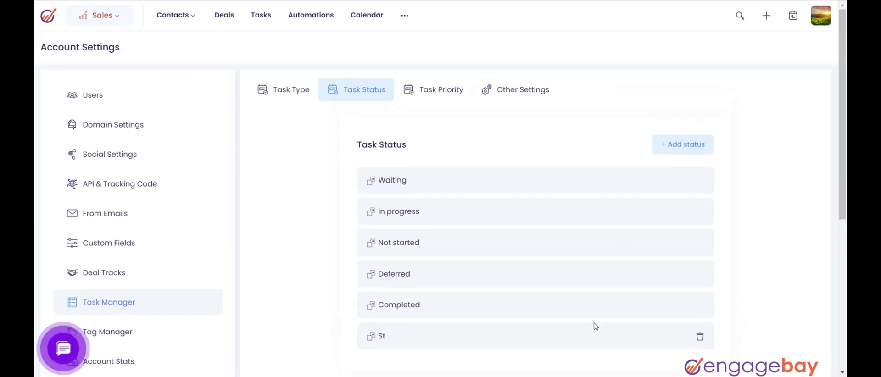
# - Add a new task priority named "slow" in the Task Manager's priority settings
pyautogui.click(456, 95)
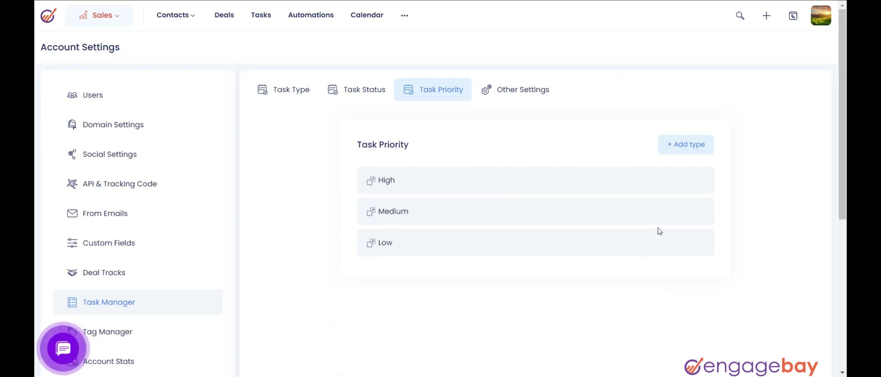
pyautogui.click(683, 150)
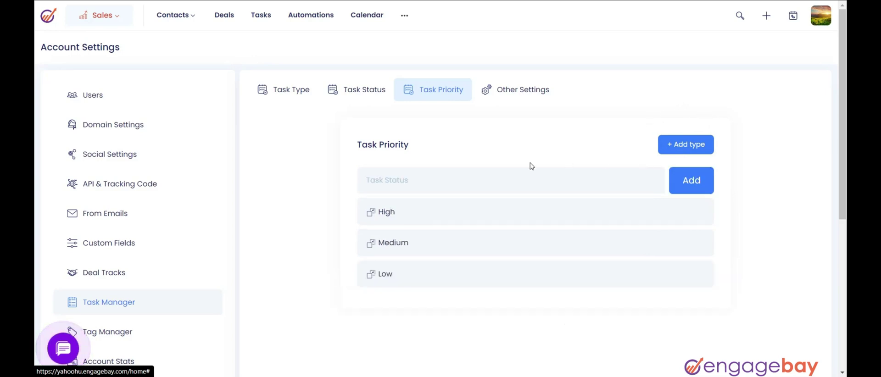
pyautogui.click(494, 176)
pyautogui.write('slow')
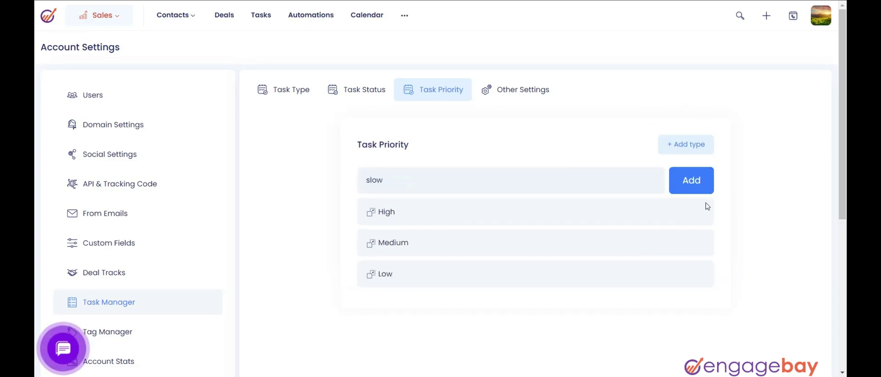
pyautogui.click(697, 184)
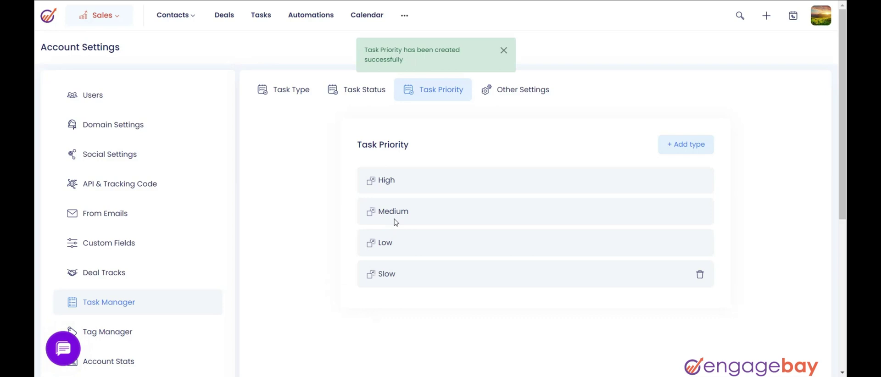
# - Move the Medium priority above High in the task priority list
pyautogui.moveTo(396, 216); pyautogui.dragTo(395, 180)
pyautogui.doubleClick(394, 243)
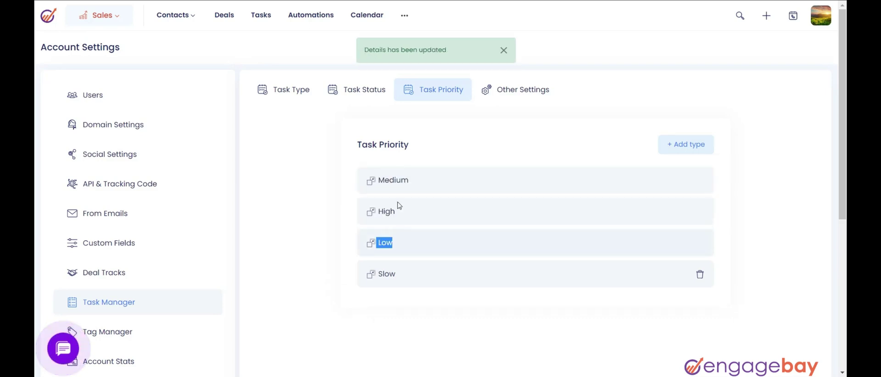
pyautogui.click(443, 314)
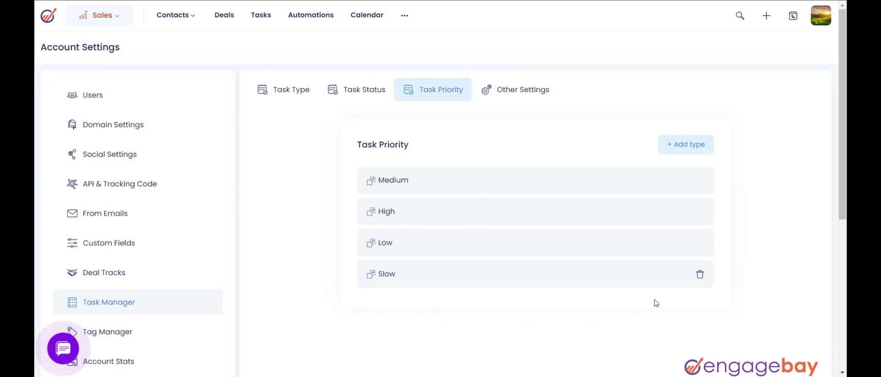
pyautogui.click(701, 277)
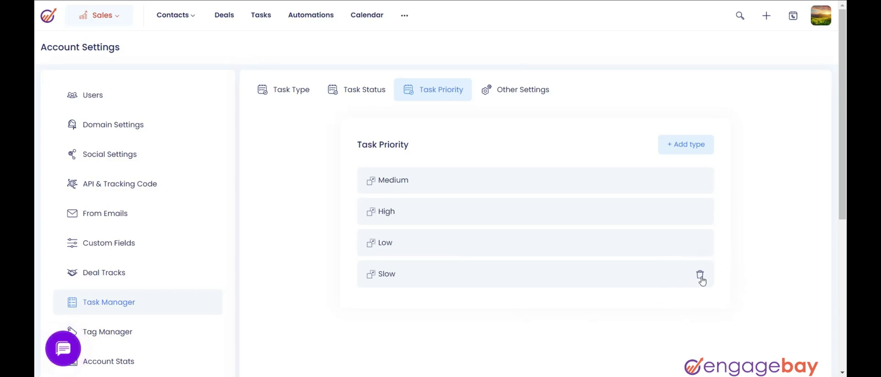
# - Open the Task Manager's other settings and save the email notification options for new tasks and changed task owners
pyautogui.click(535, 102)
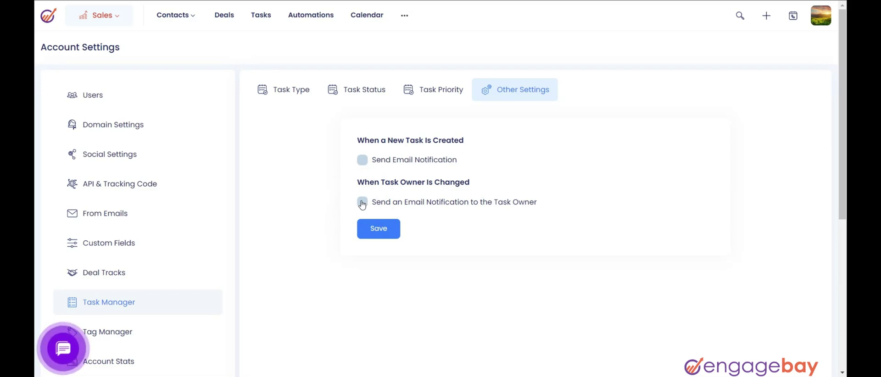
pyautogui.click(384, 230)
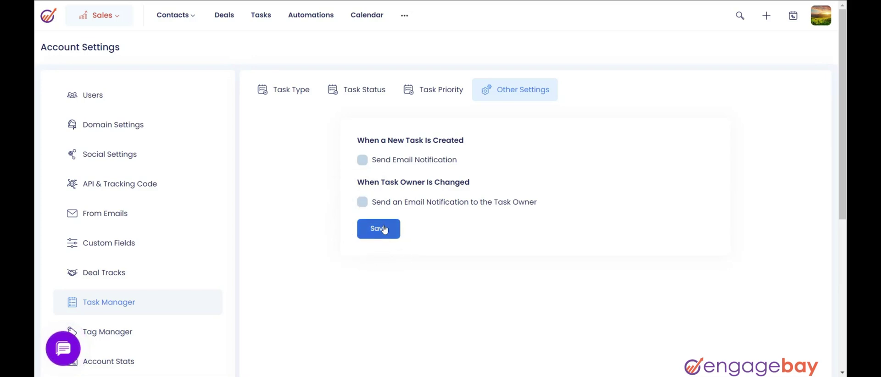